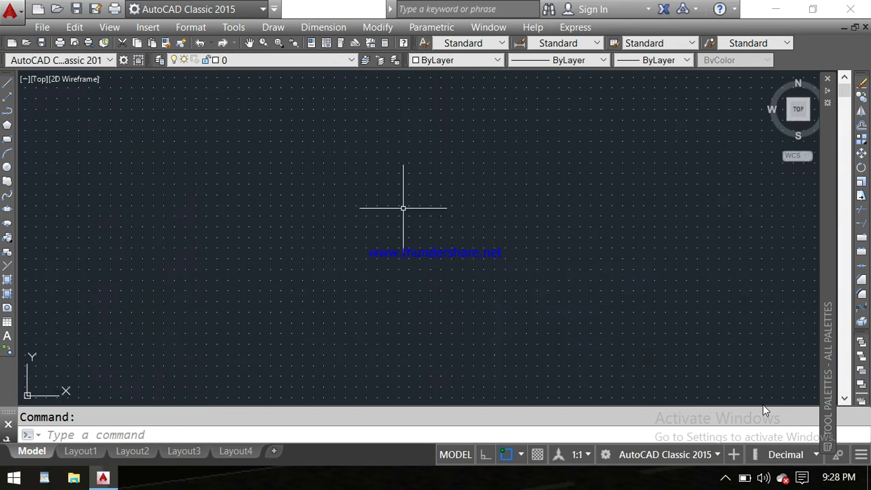
Step: Zoom around the empty drawing and briefly select, then deselect, the UCS icon at the origin
scroll(402, 207, down, 2)
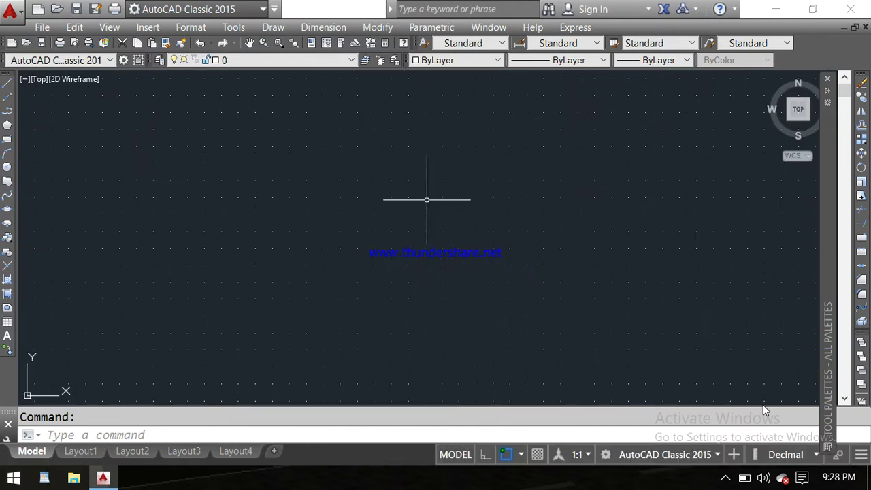
scroll(426, 199, down, 1)
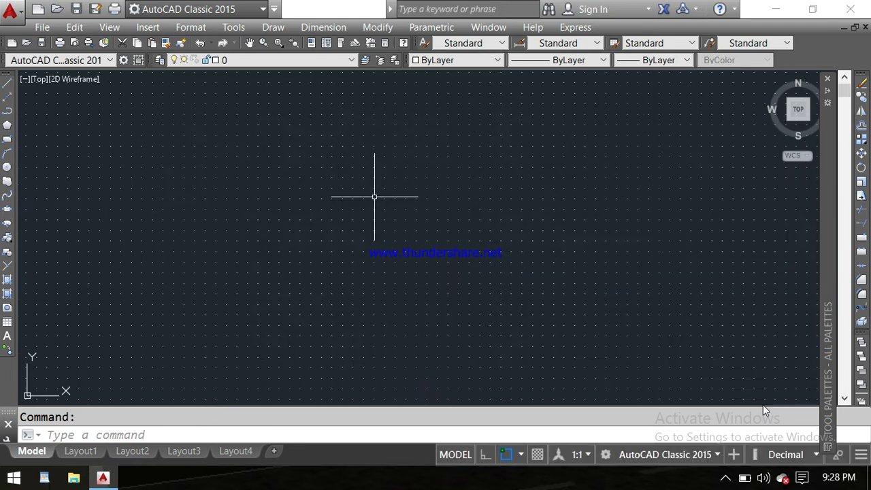
scroll(381, 194, down, 1)
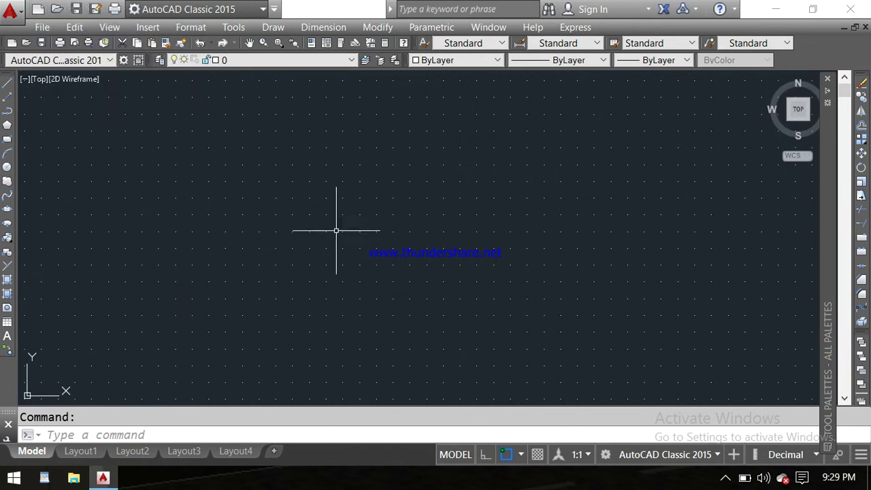
scroll(506, 227, up, 2)
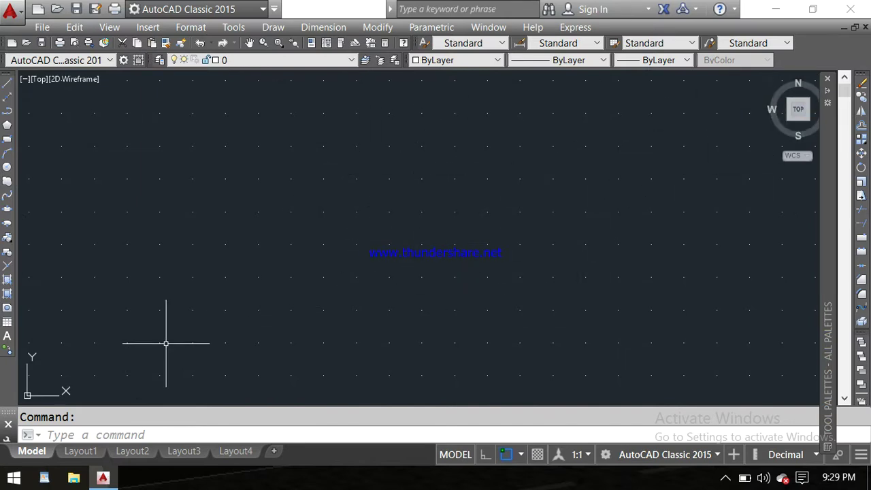
scroll(157, 247, down, 2)
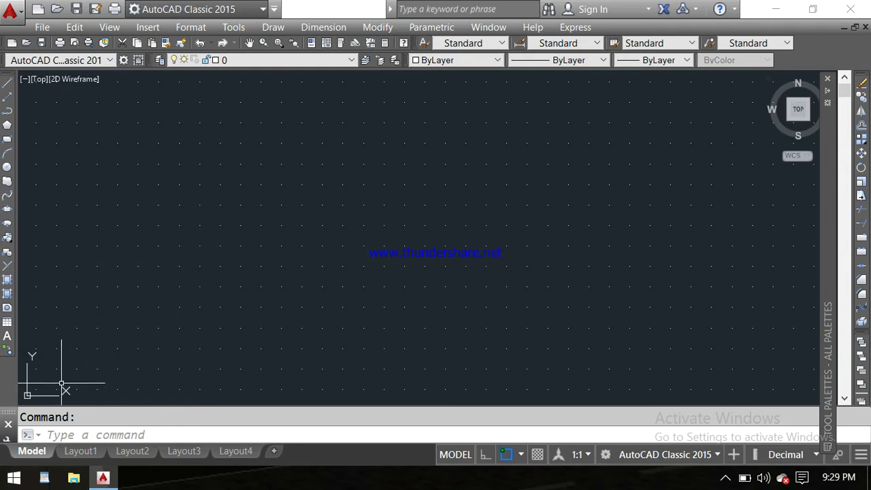
click(29, 391)
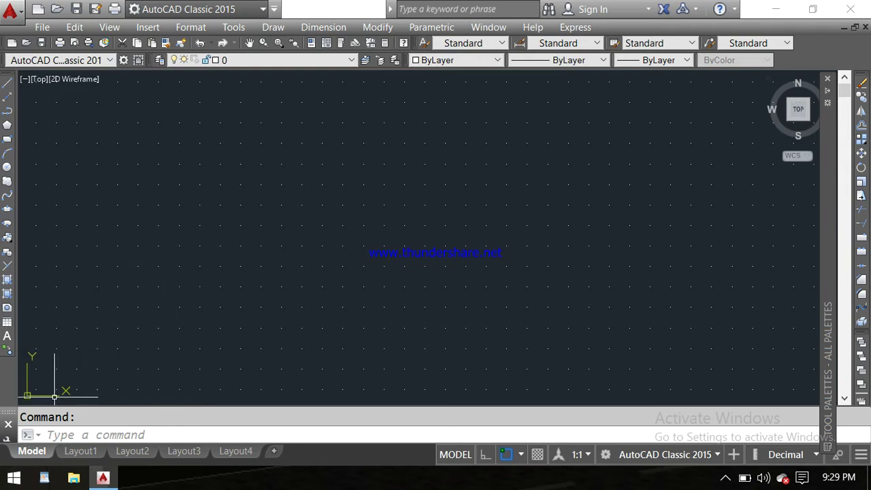
key(Escape)
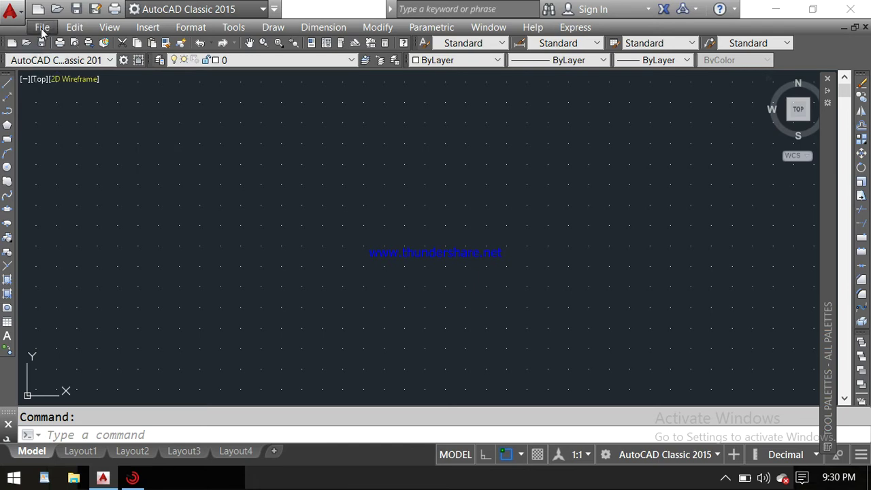
Step: Browse the File and Edit menus, closing each without choosing a command
click(42, 28)
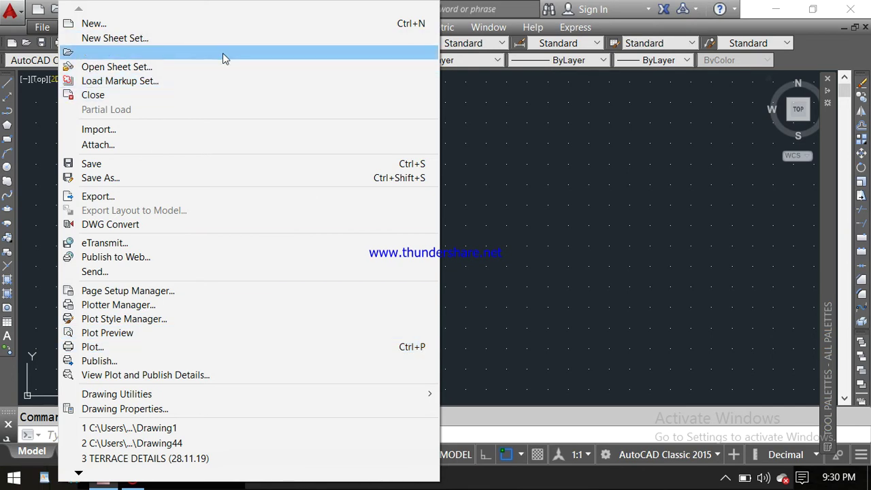
click(491, 150)
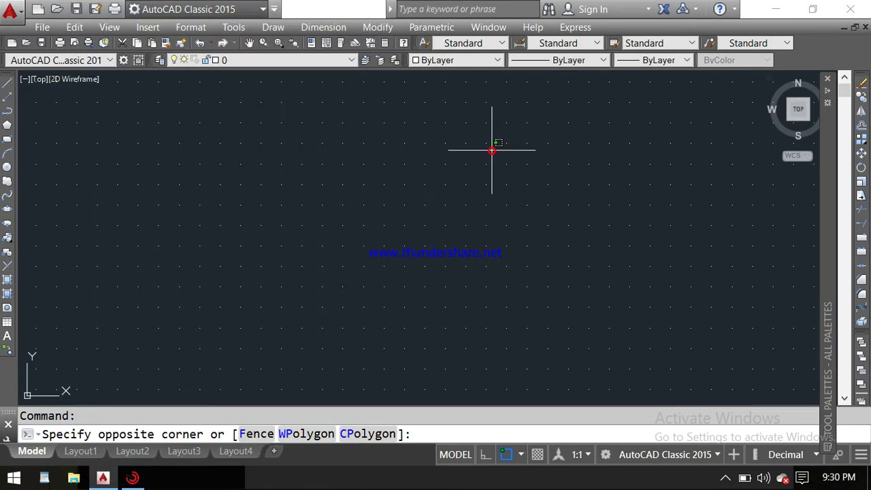
click(134, 132)
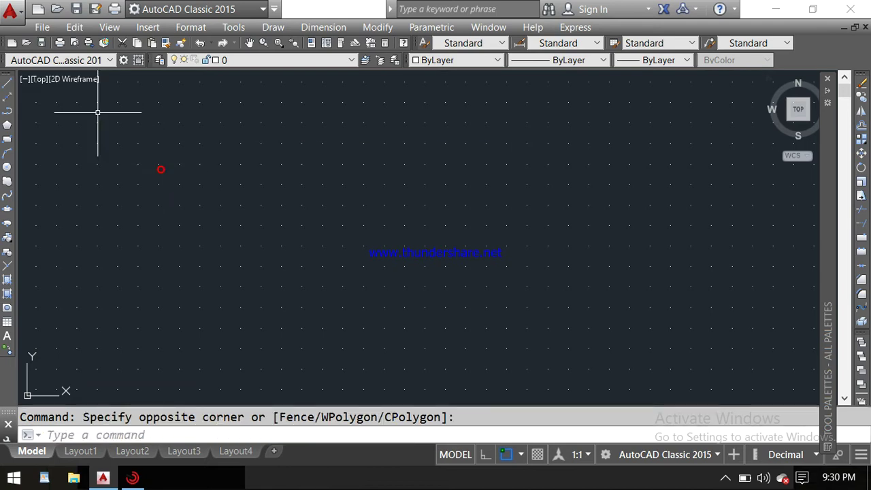
click(75, 27)
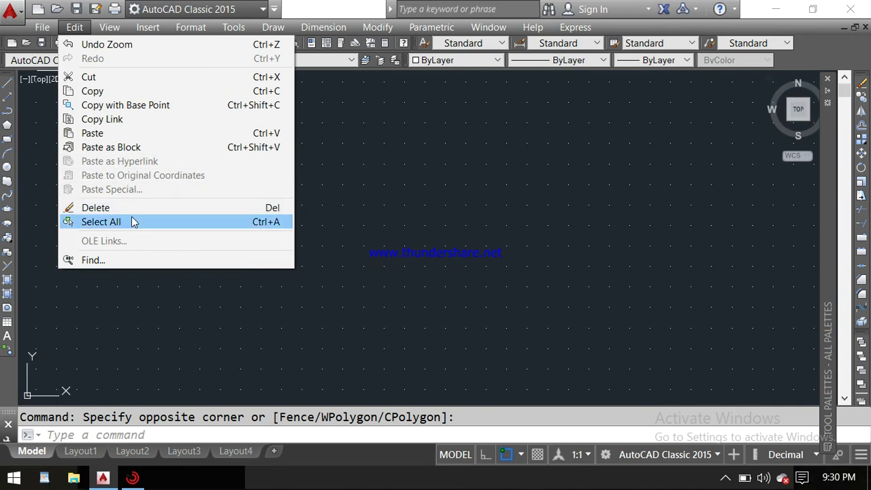
click(159, 275)
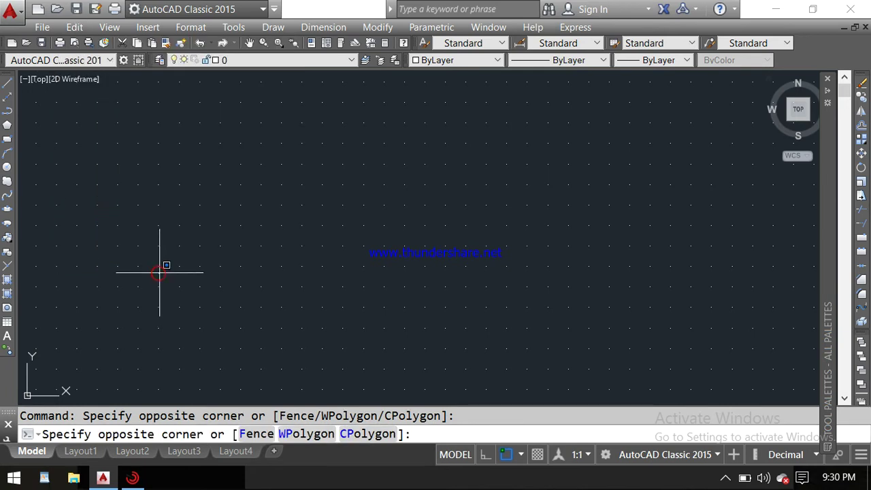
click(149, 245)
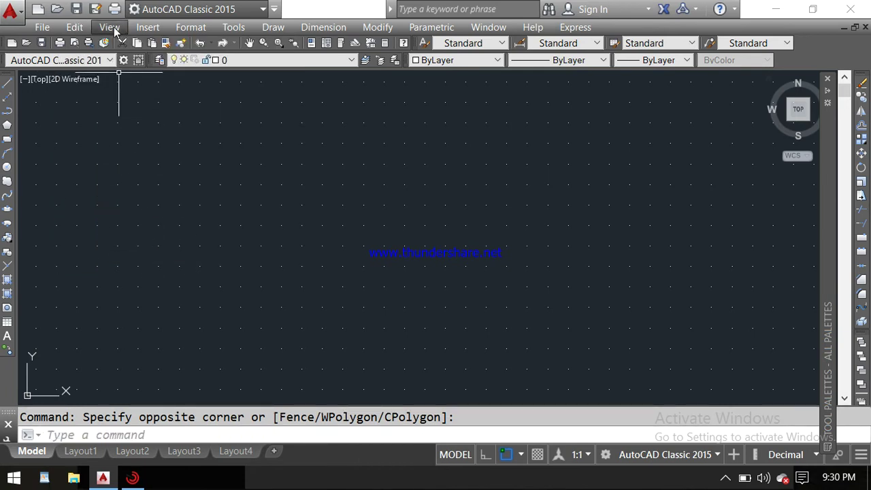
Step: Look through the View and Insert menus, then bring up the Format menu
click(111, 28)
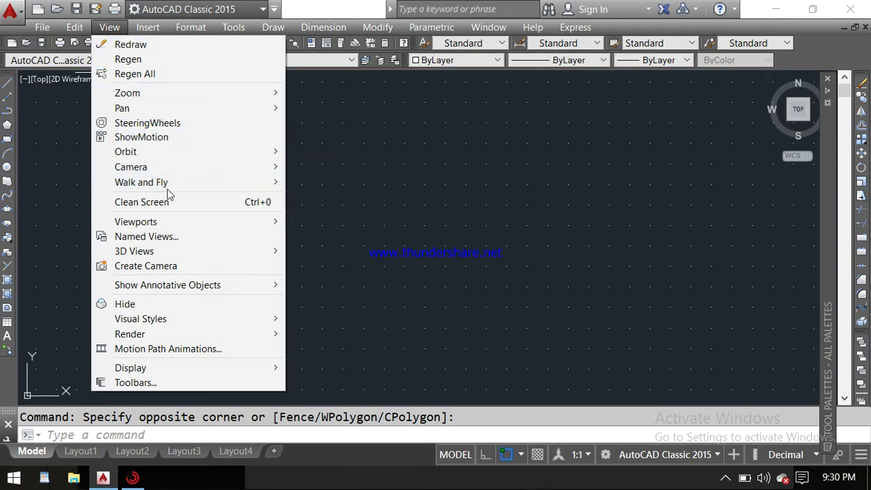
click(331, 221)
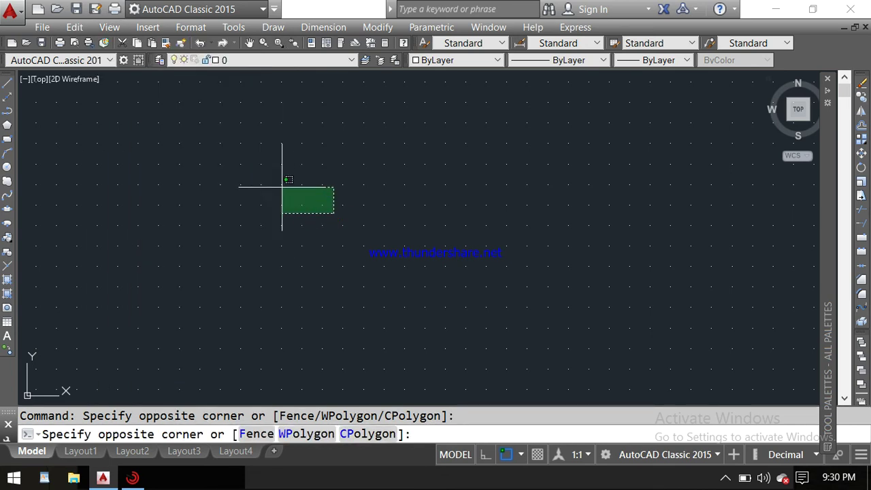
click(213, 177)
click(152, 28)
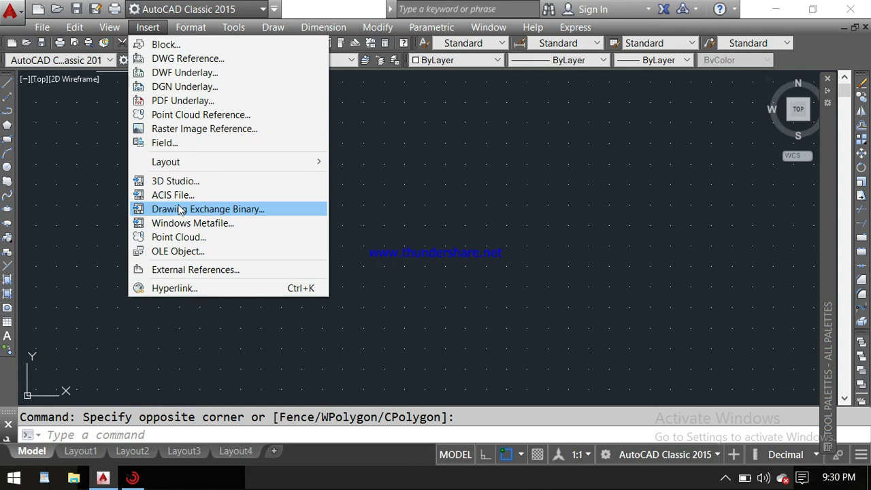
click(340, 162)
key(Escape)
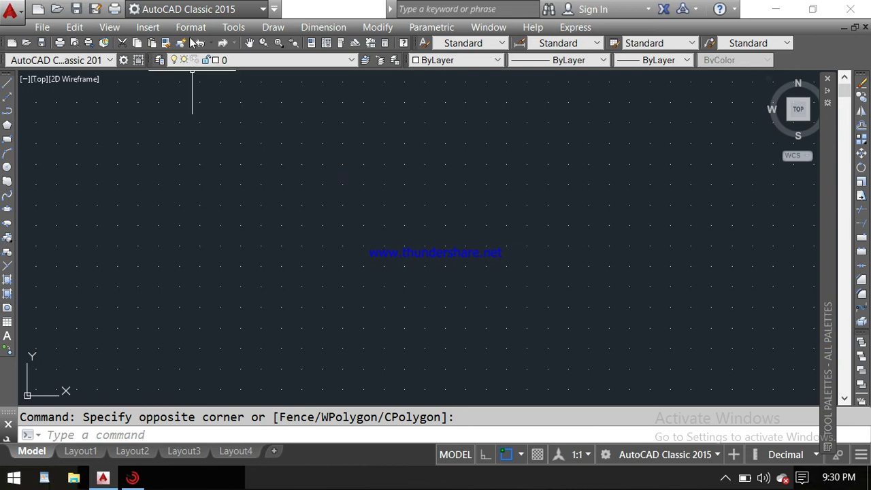
click(190, 27)
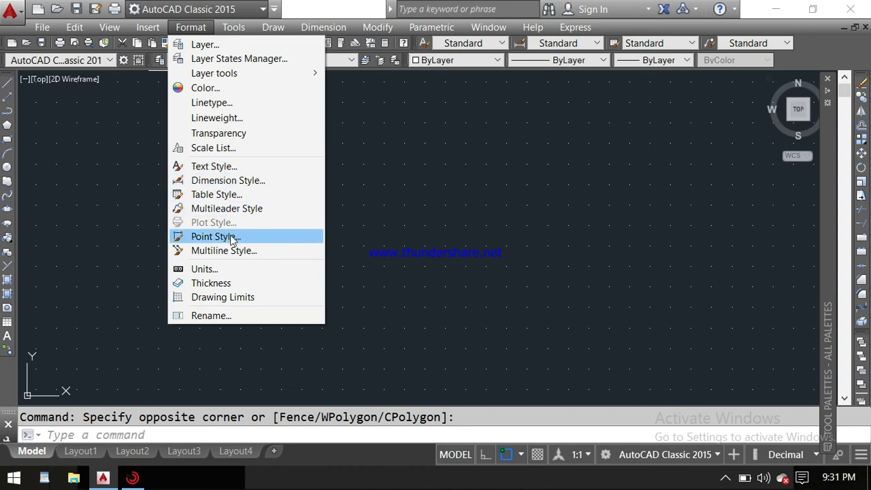
Step: Close the Format menu and browse the Tools menu without choosing anything
click(355, 152)
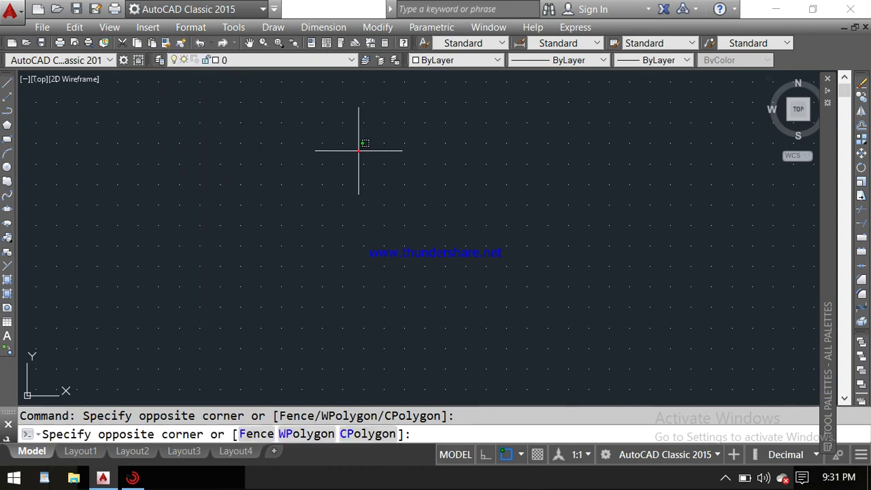
click(285, 121)
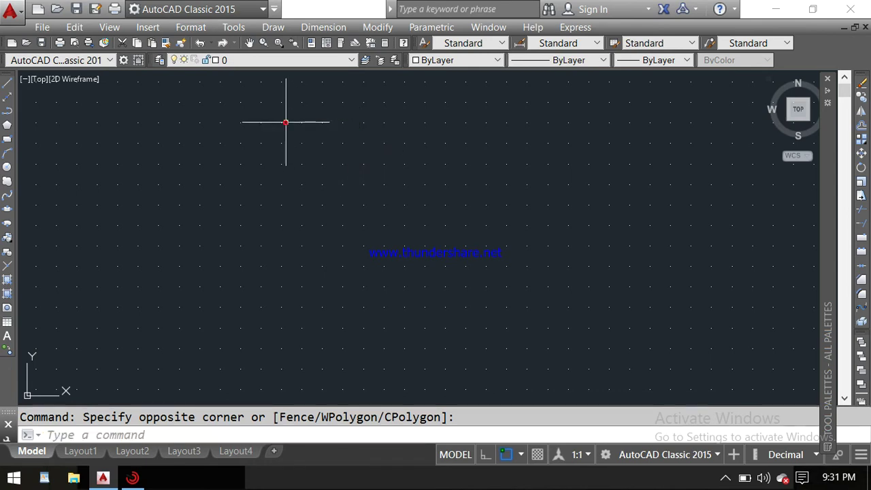
click(232, 27)
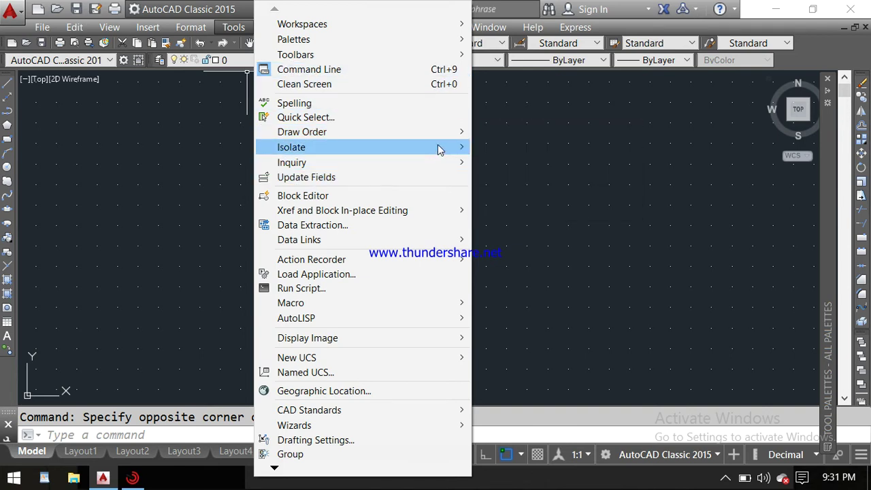
click(486, 129)
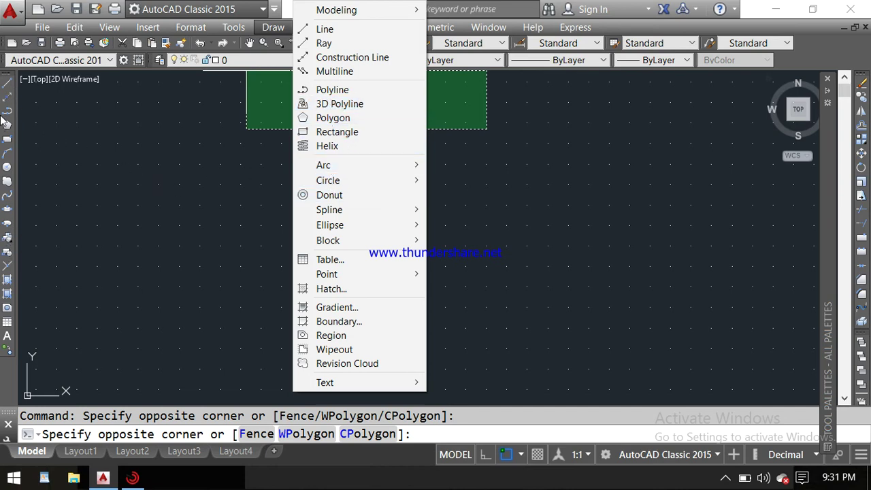
click(118, 232)
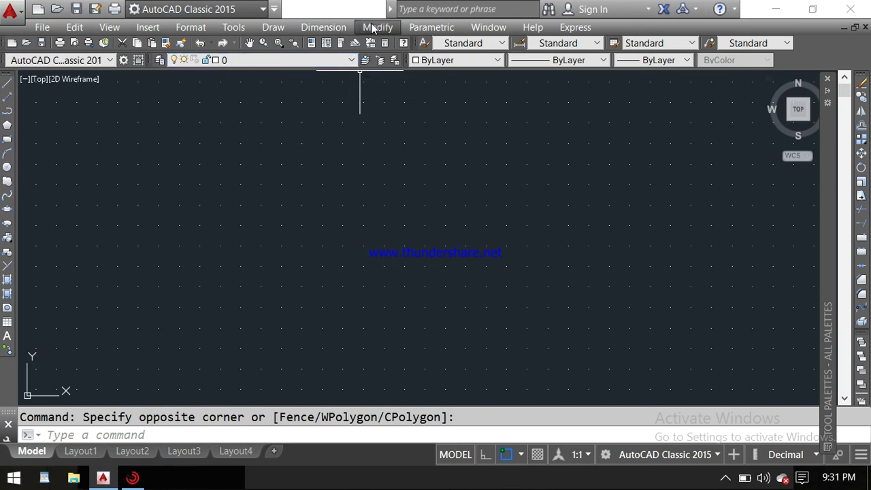
click(373, 28)
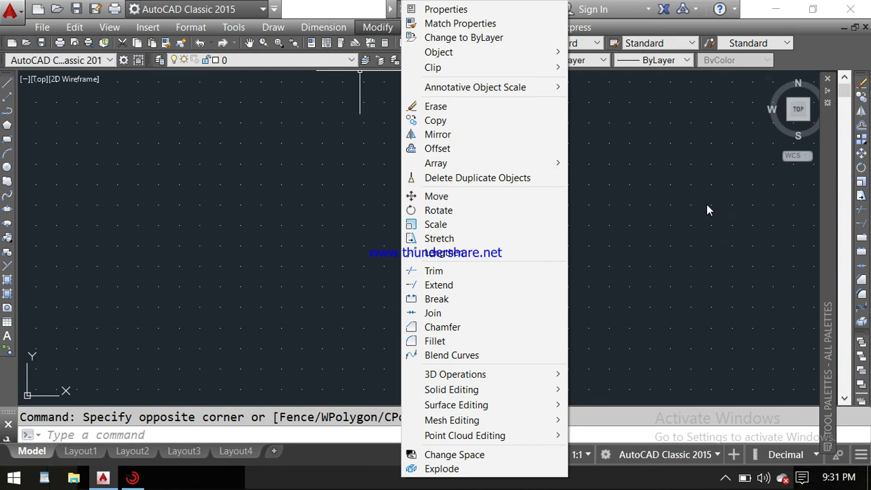
click(694, 249)
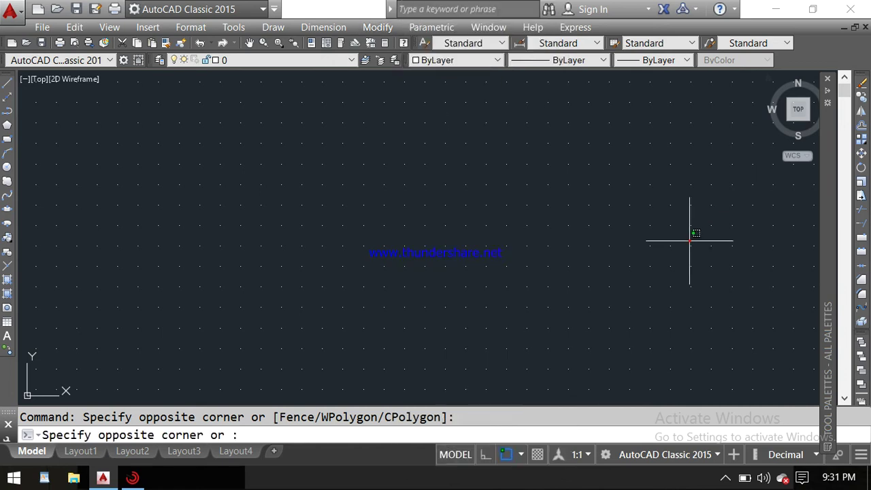
click(527, 215)
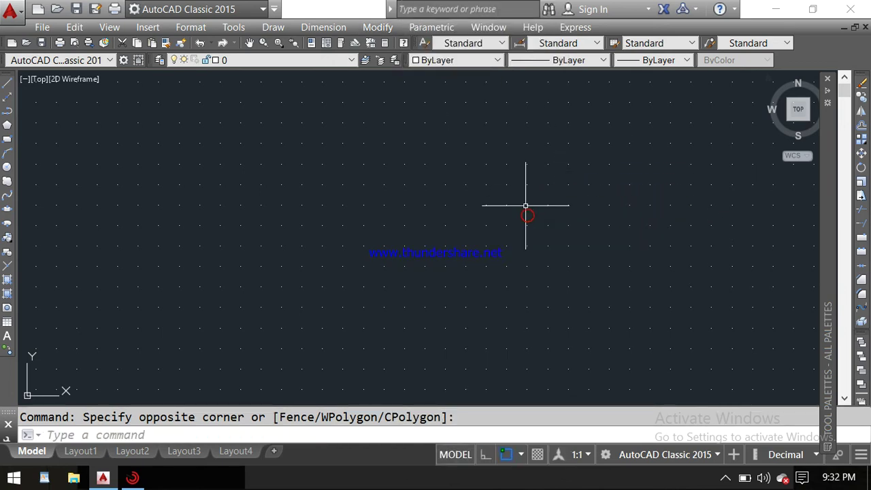
click(423, 31)
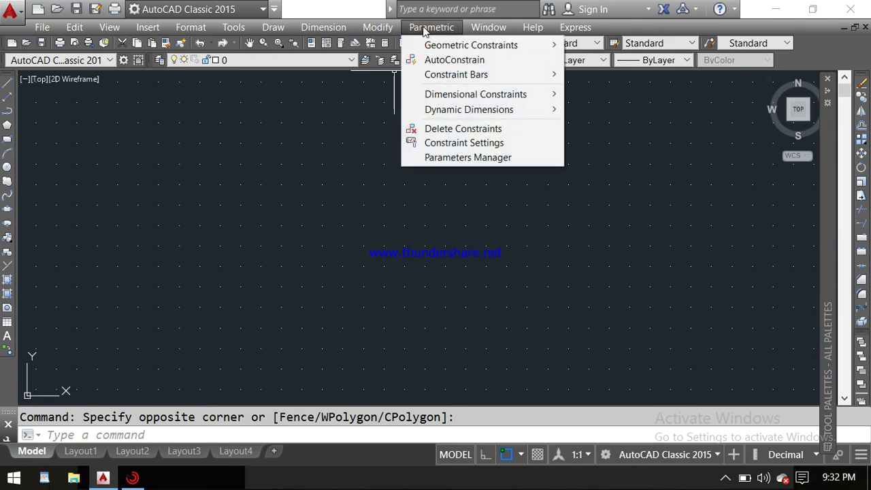
click(438, 188)
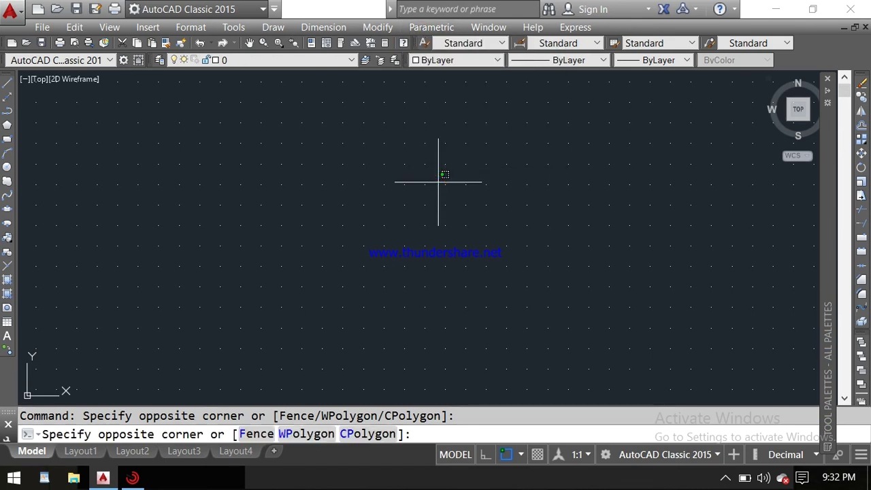
click(352, 139)
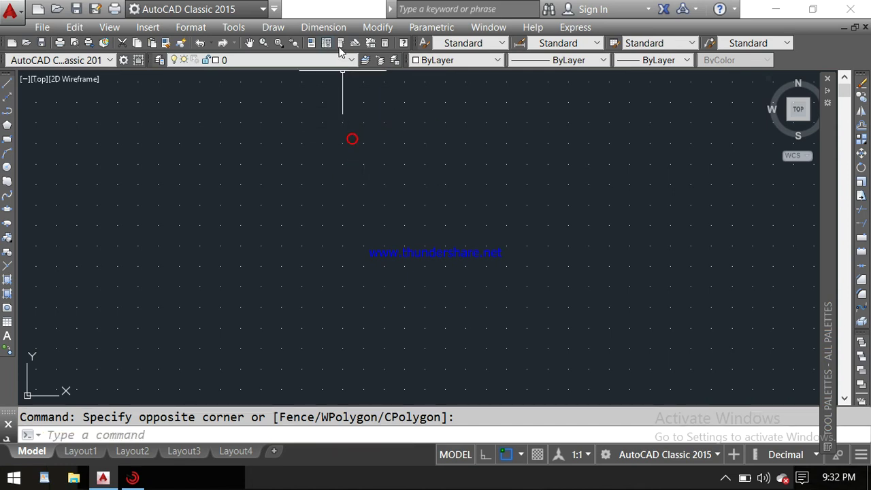
click(323, 28)
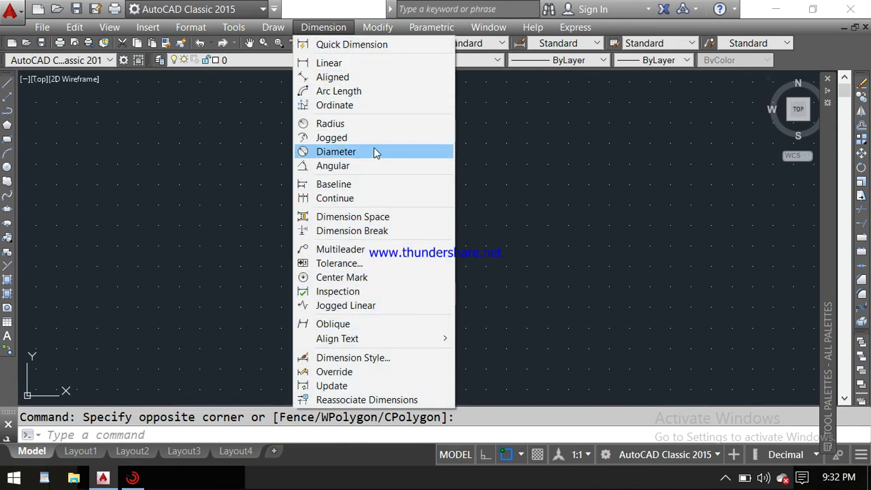
click(508, 142)
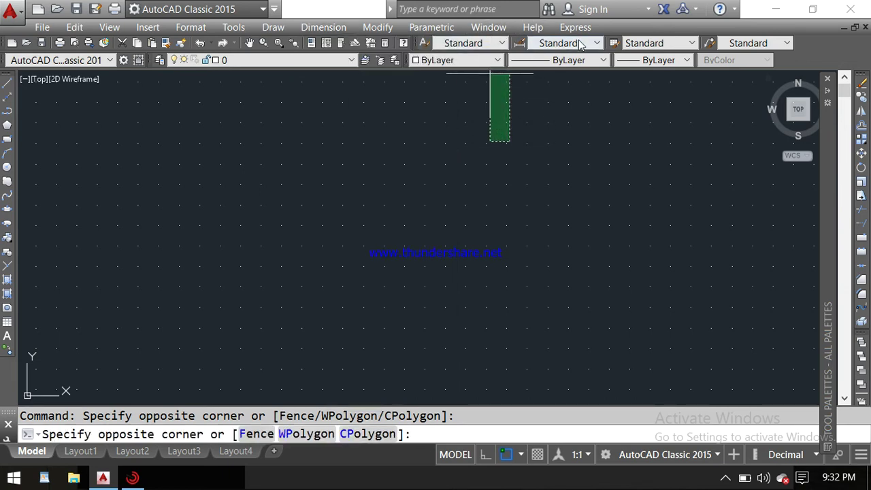
click(415, 196)
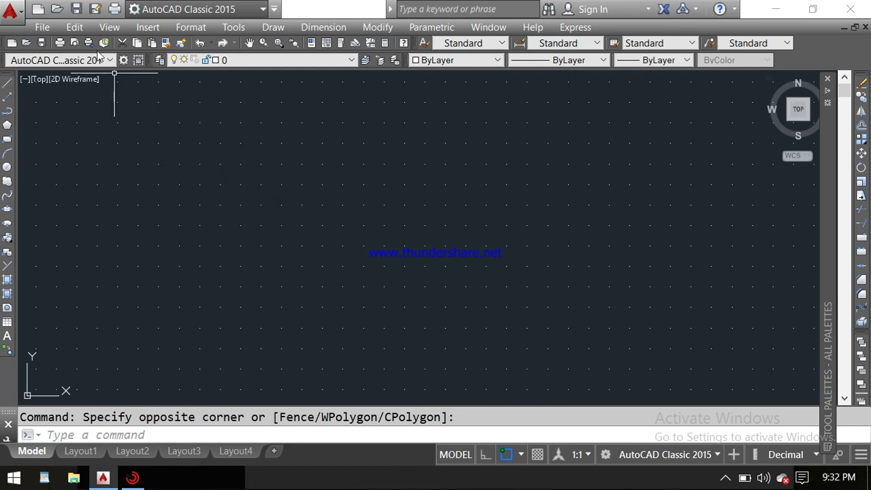
click(108, 60)
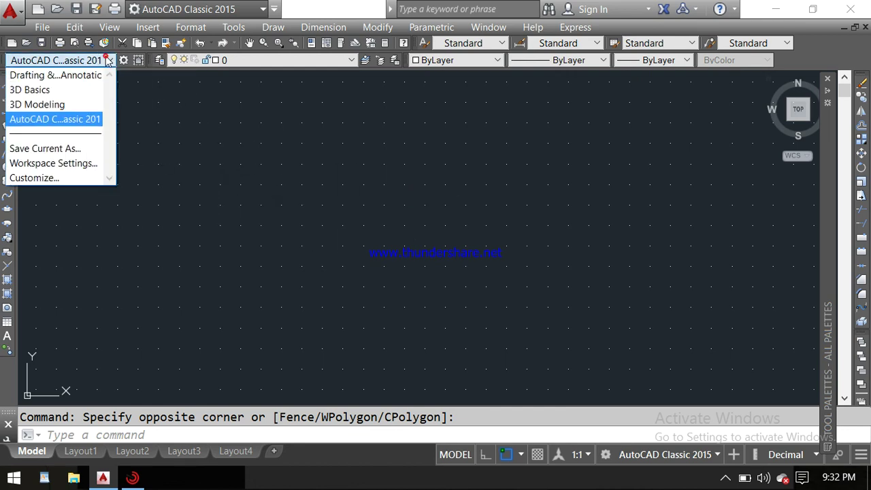
click(264, 10)
click(265, 9)
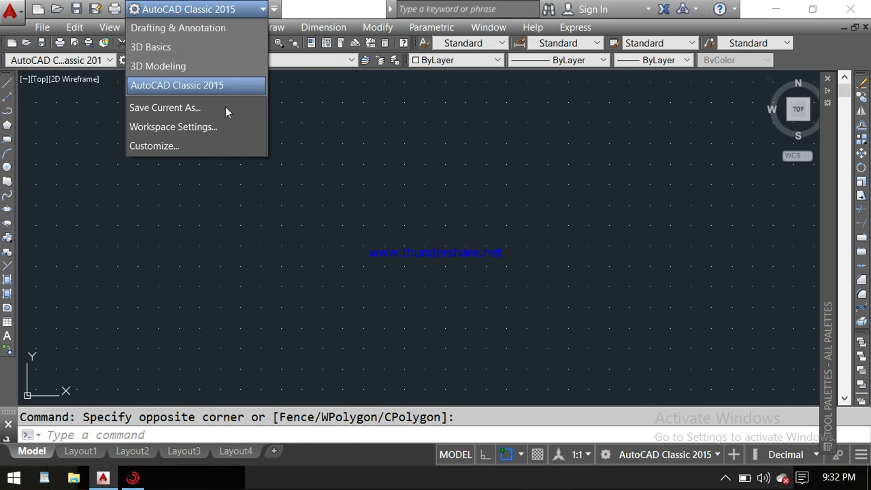
click(213, 173)
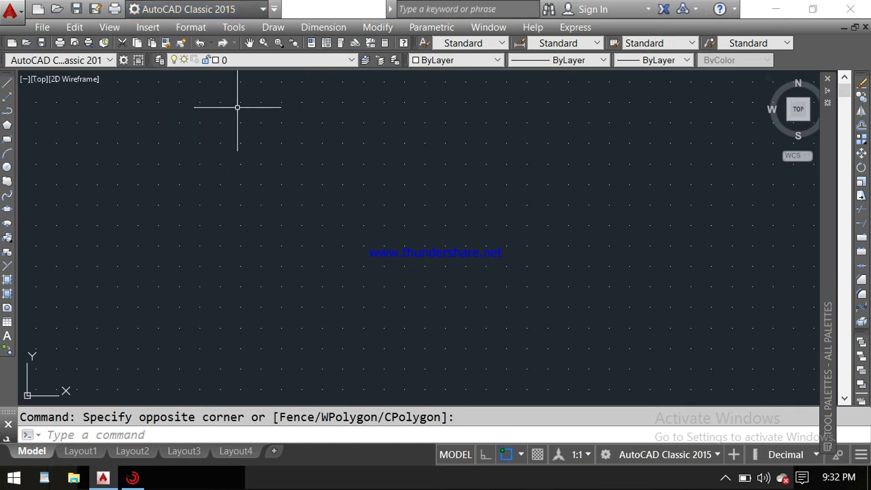
click(158, 60)
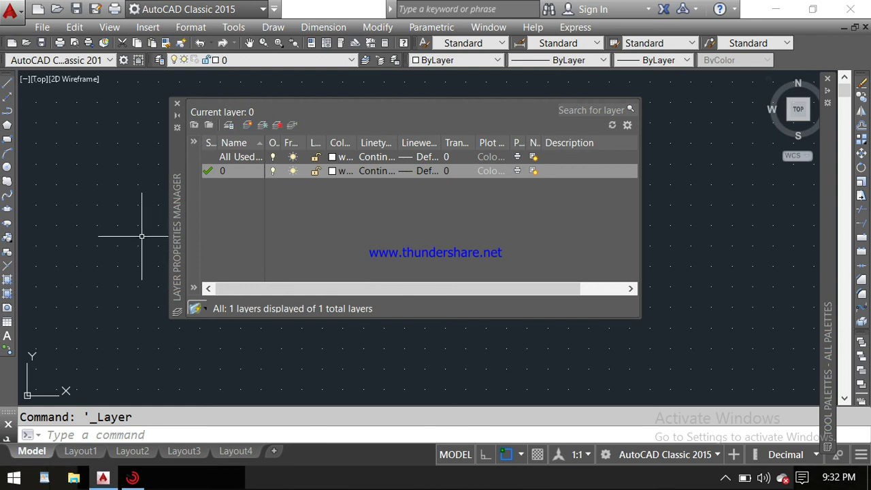
click(136, 208)
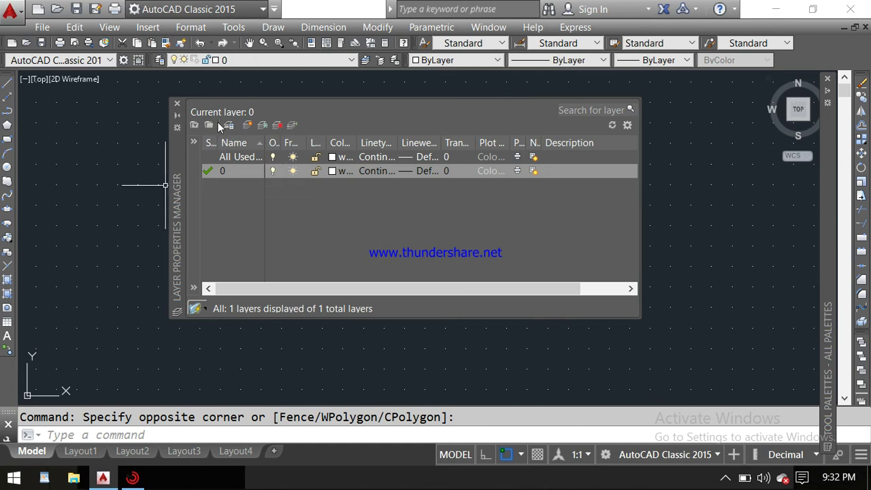
click(177, 104)
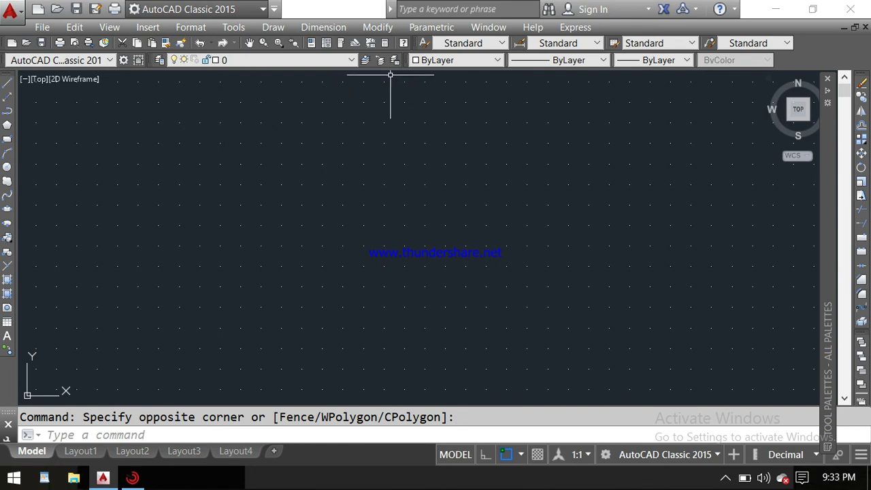
click(491, 60)
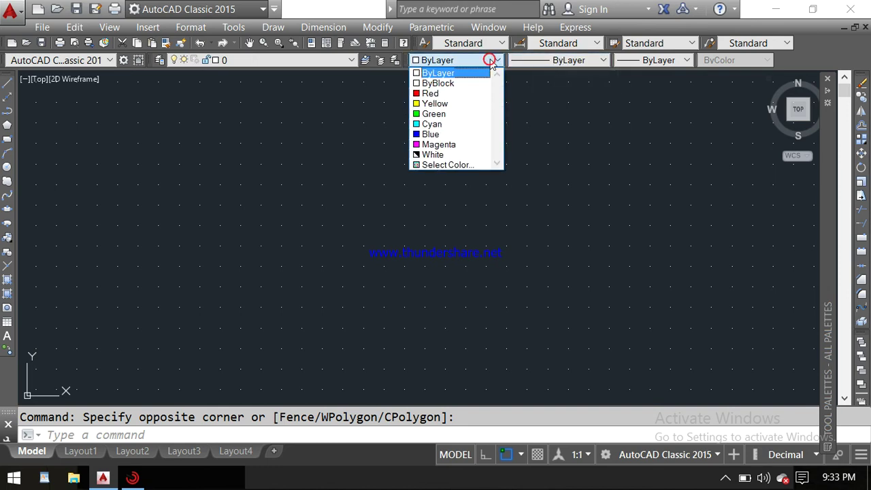
click(548, 115)
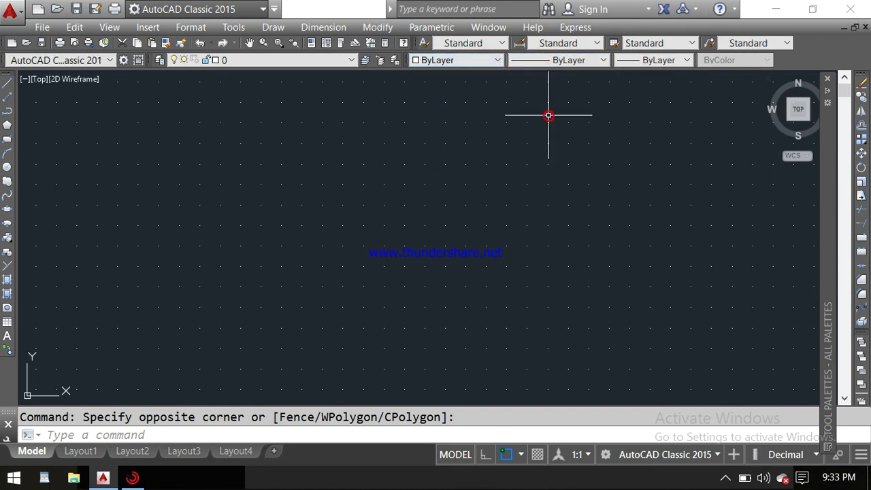
click(602, 60)
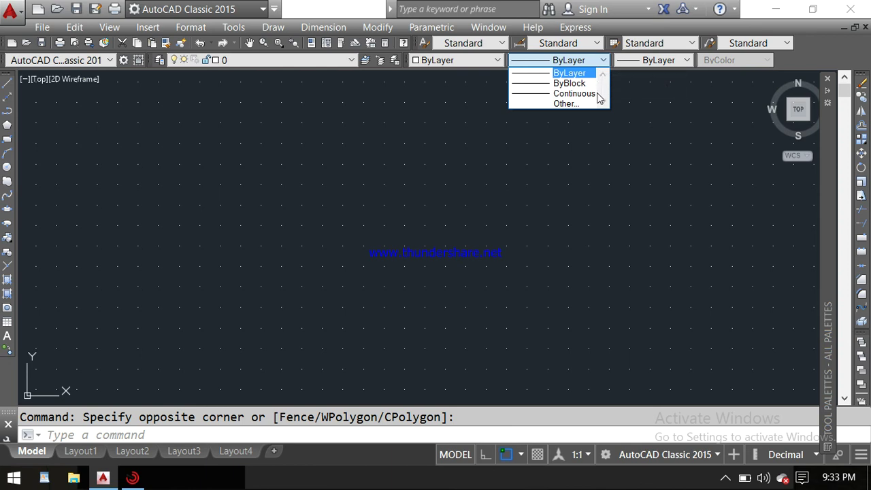
click(600, 140)
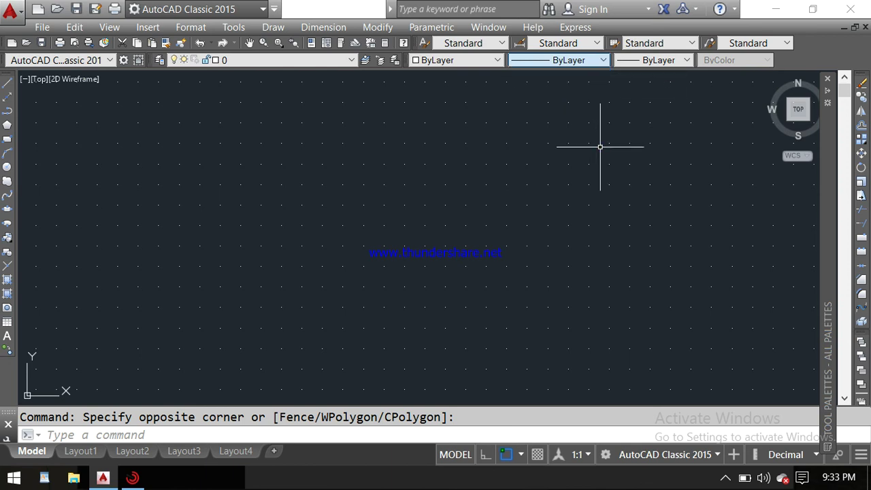
click(669, 60)
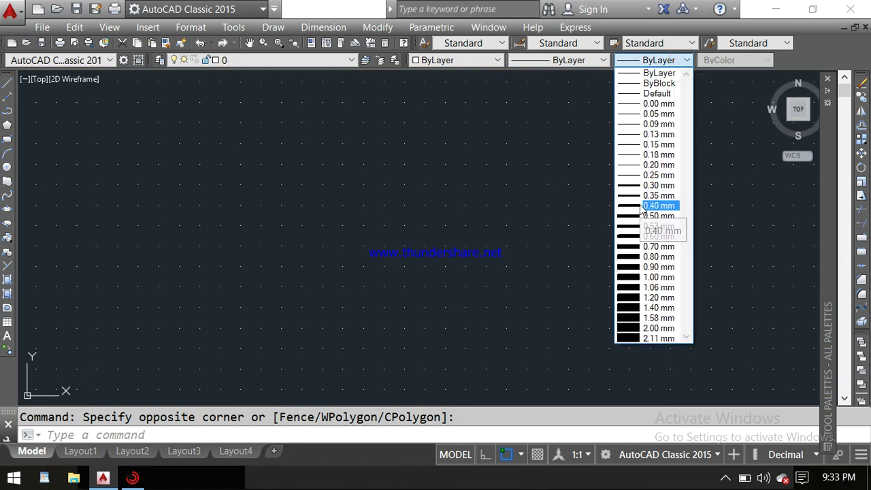
click(540, 232)
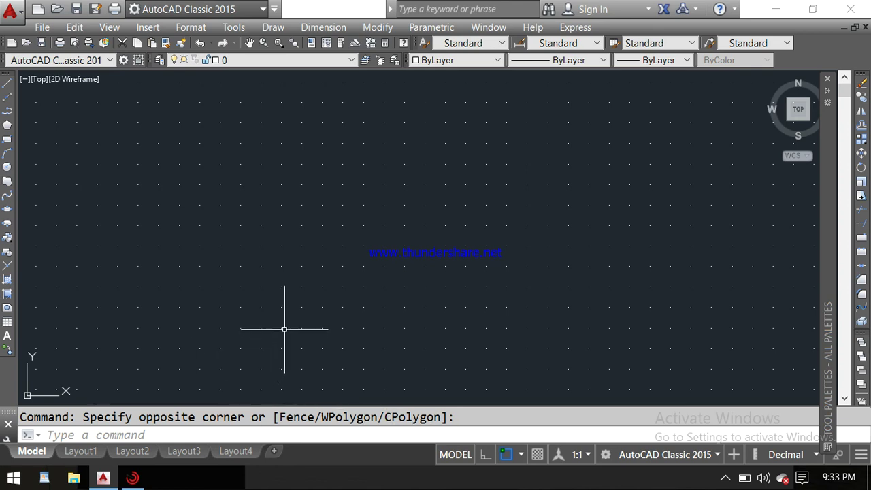
Step: Draw a larger circle near the drawing centre using the C command
text(c)
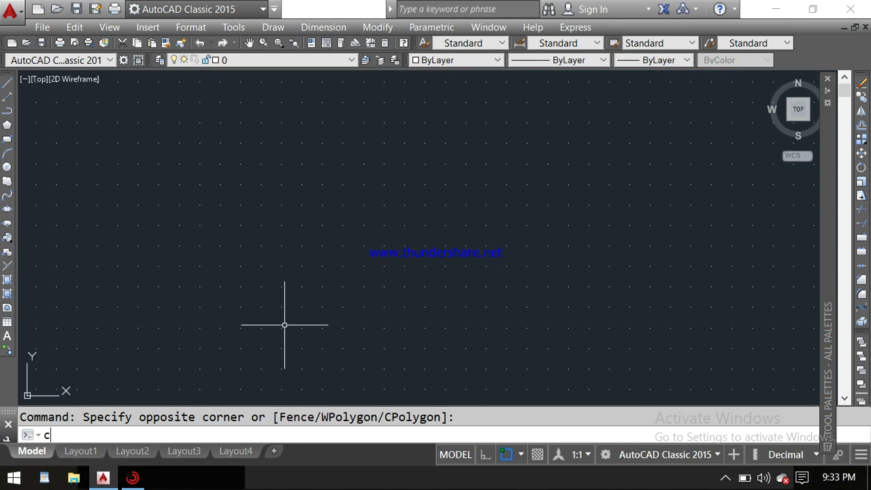
key(Return)
click(391, 257)
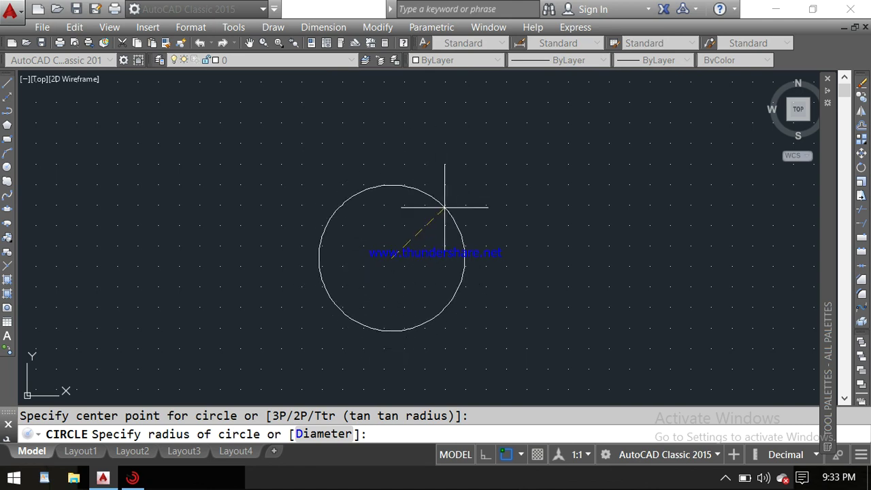
click(430, 211)
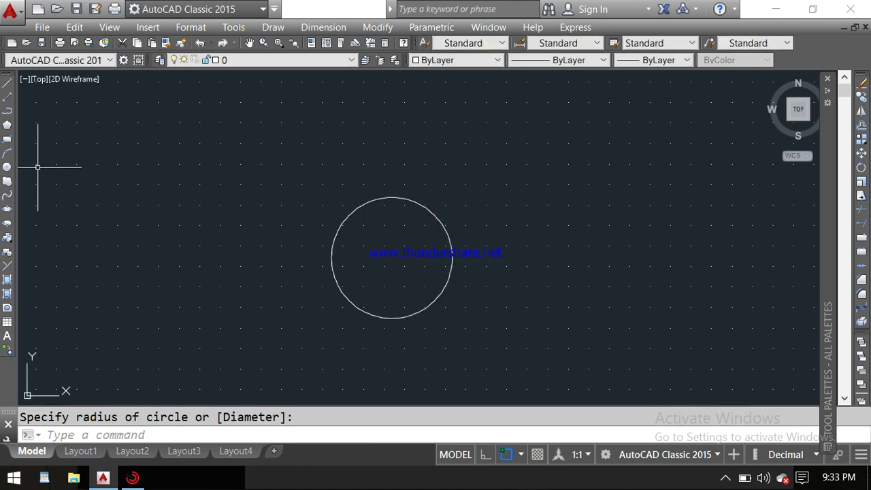
Step: Draw a smaller circle up and to the left with the Circle tool, then crossing-select both circles
click(7, 168)
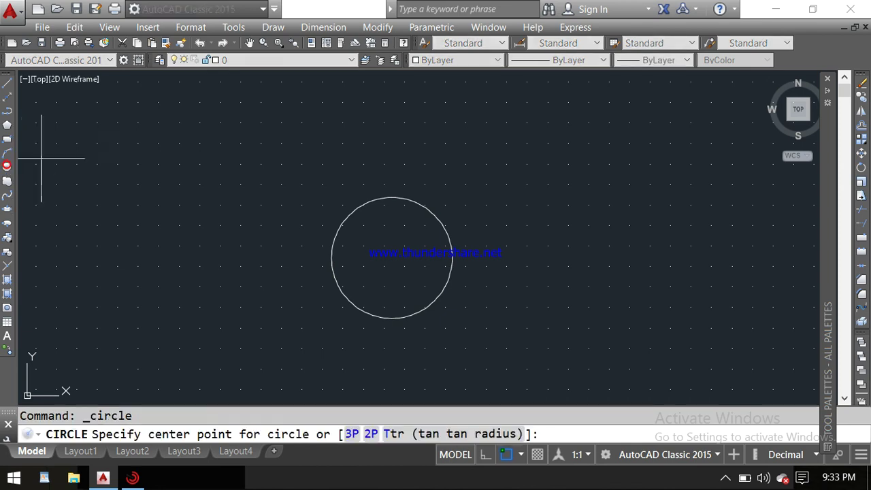
click(252, 199)
click(284, 165)
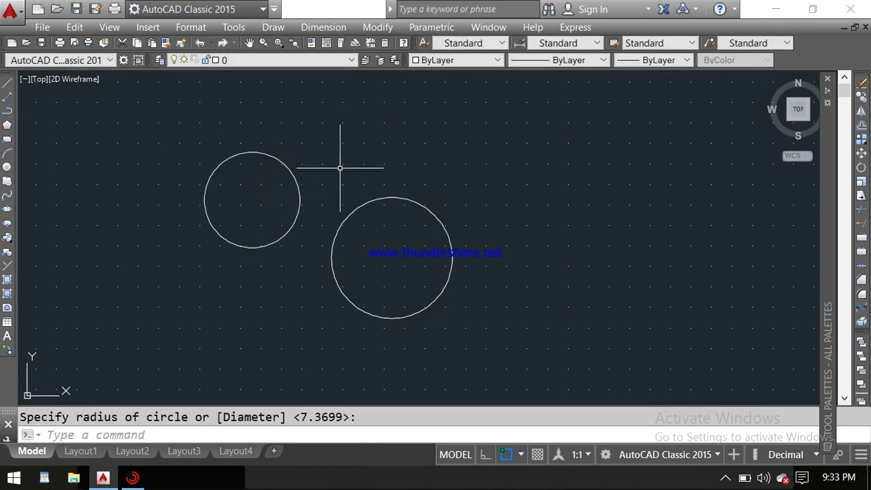
click(398, 138)
click(239, 303)
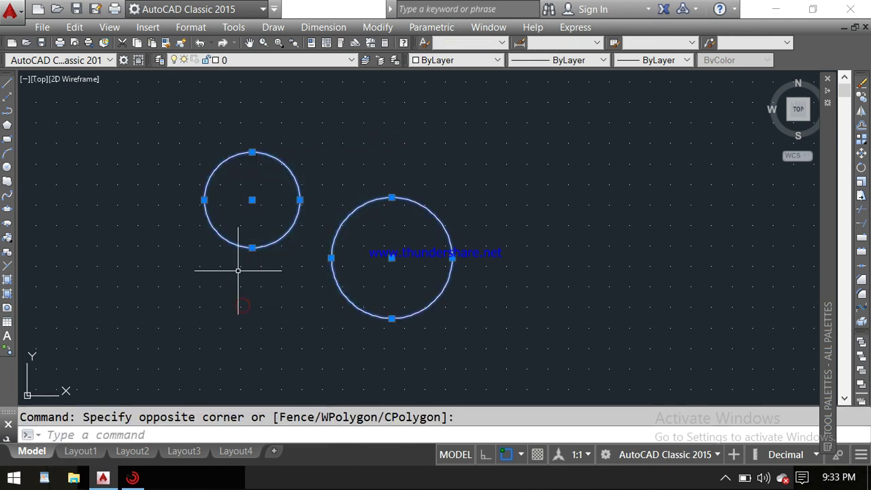
Step: Delete both selected circles, leaving only the dot grid in model space
key(Delete)
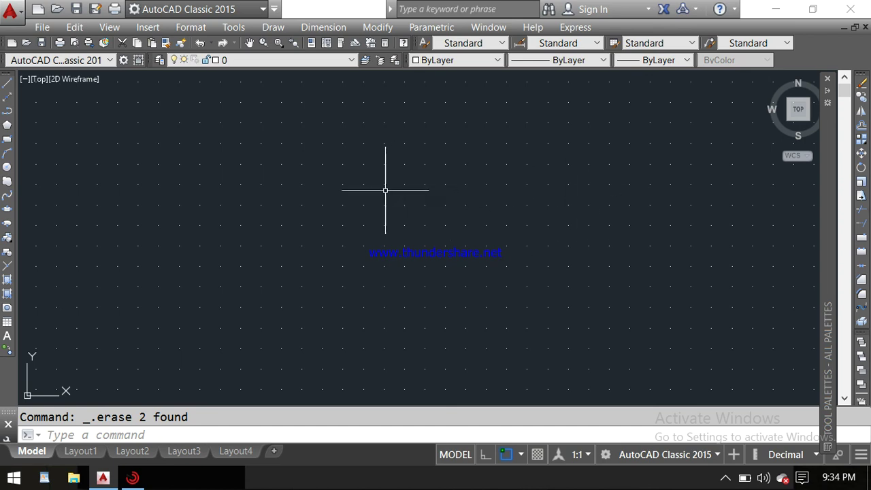
scroll(383, 190, down, 2)
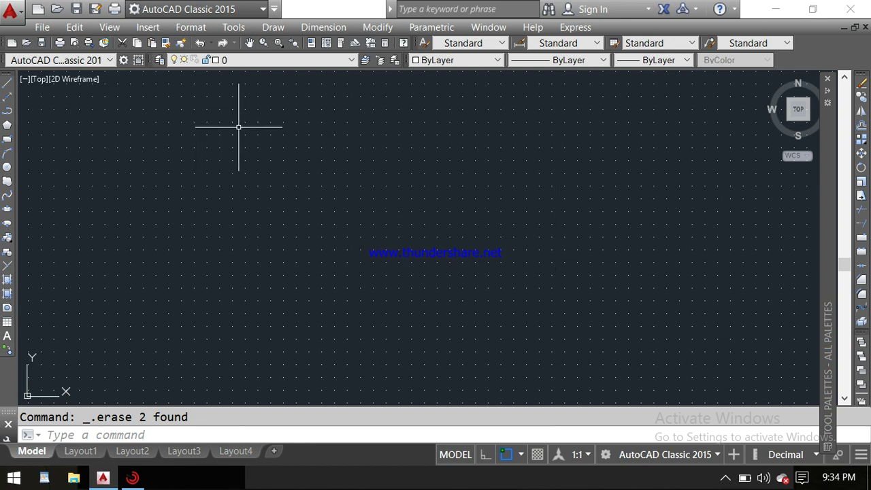
click(725, 480)
right_click(725, 450)
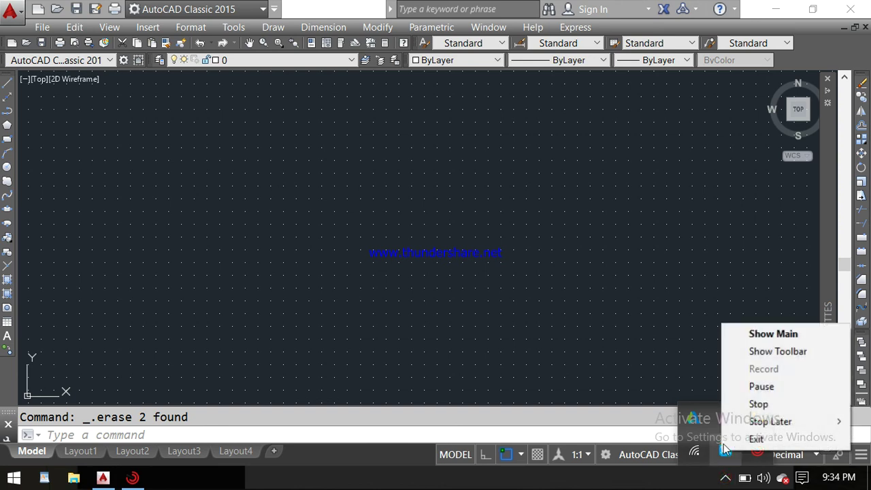